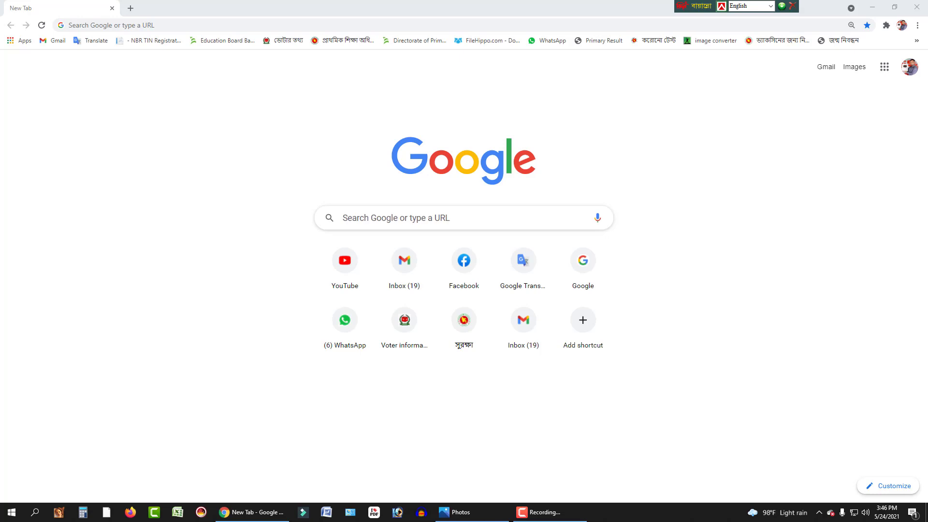
Bring the Google Chrome window to the front from the taskbar
{"action": "left_click", "coordinate": [252, 512]}
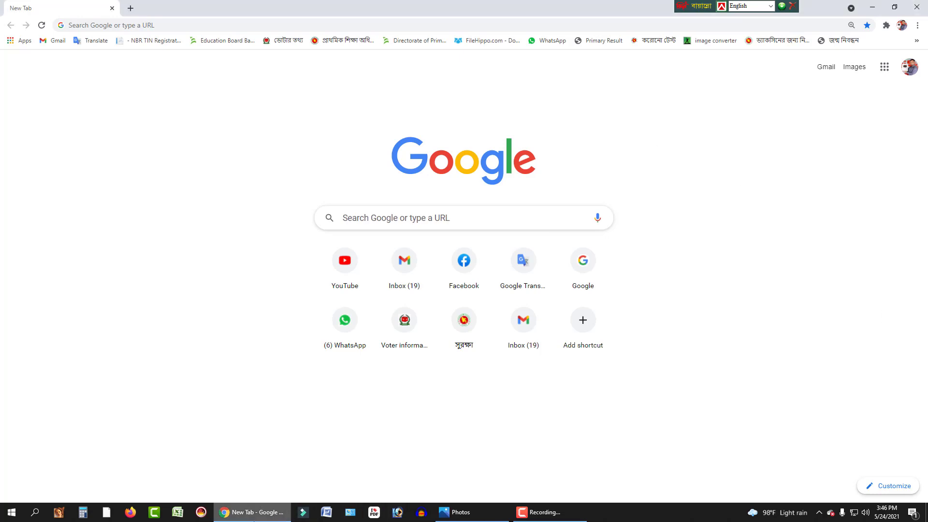
Search Google for 'ica' and open the ICA Smart Services site from the results
{"action": "left_click", "coordinate": [395, 224]}
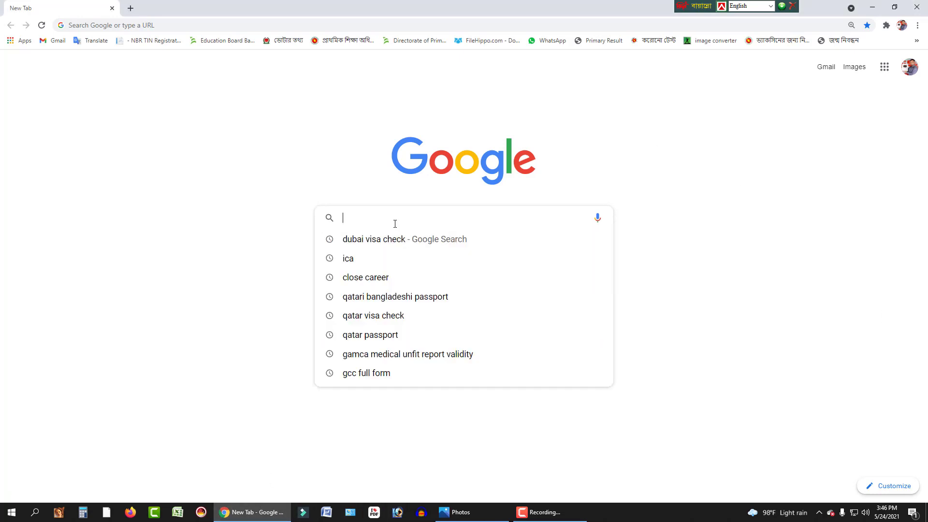
{"action": "type", "text": "ica"}
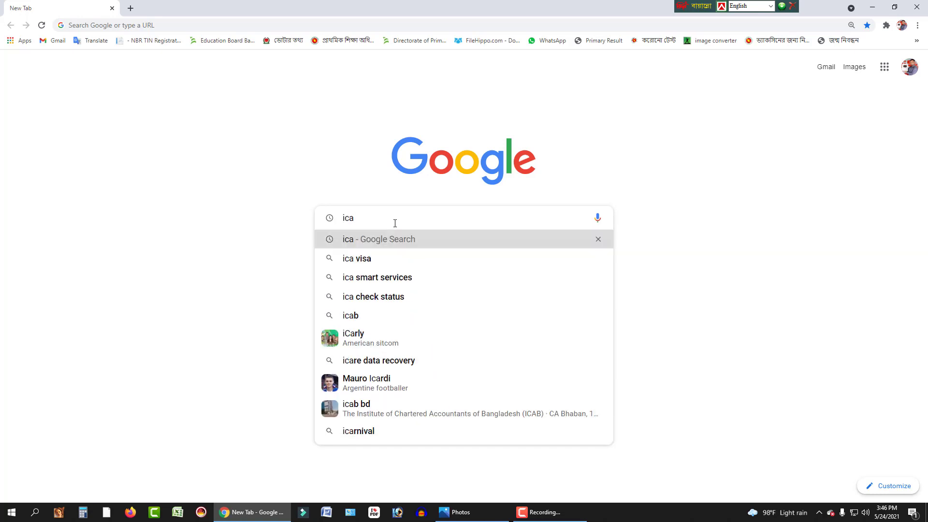
{"action": "key", "text": "Return"}
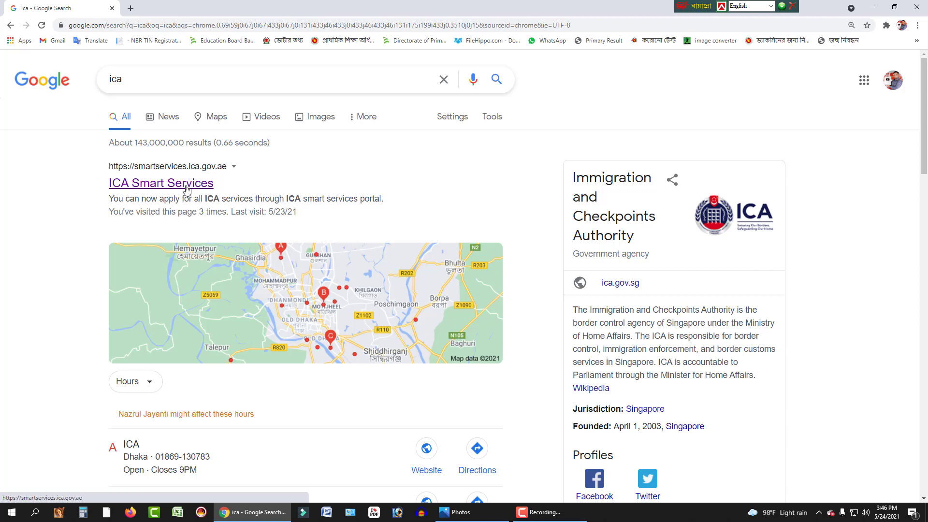
{"action": "left_click", "coordinate": [187, 189]}
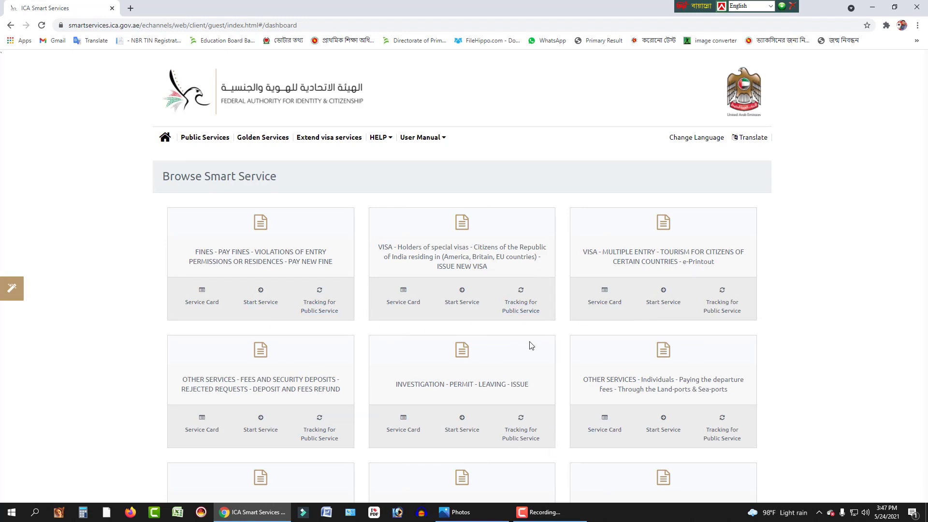
Scroll down the smart services dashboard and open the File Validity service
{"action": "scroll", "coordinate": [586, 363], "scroll_direction": "down", "scroll_amount": 4}
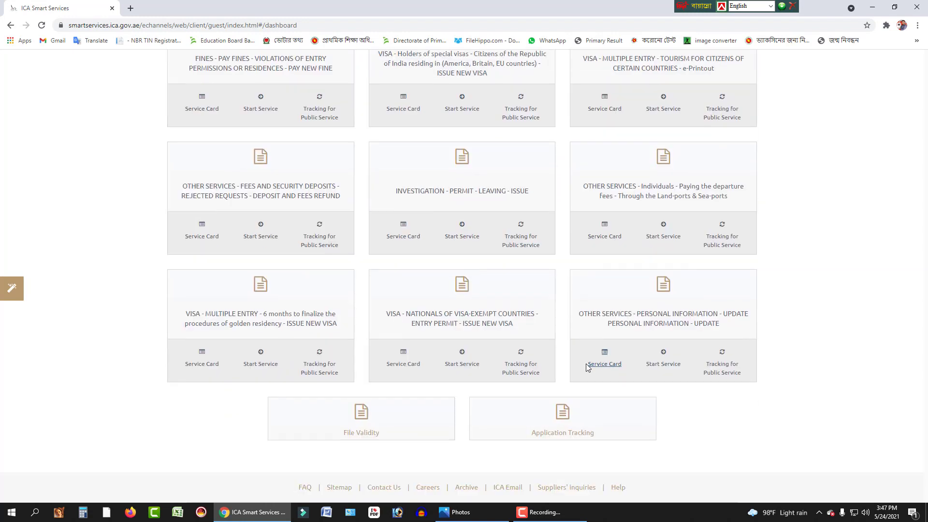
{"action": "scroll", "coordinate": [588, 369], "scroll_direction": "down", "scroll_amount": 2}
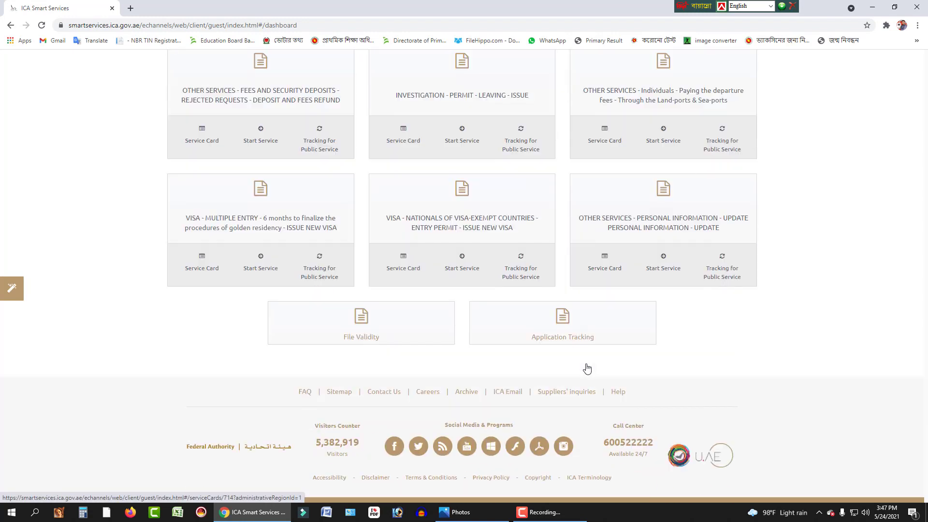
{"action": "left_click", "coordinate": [363, 323]}
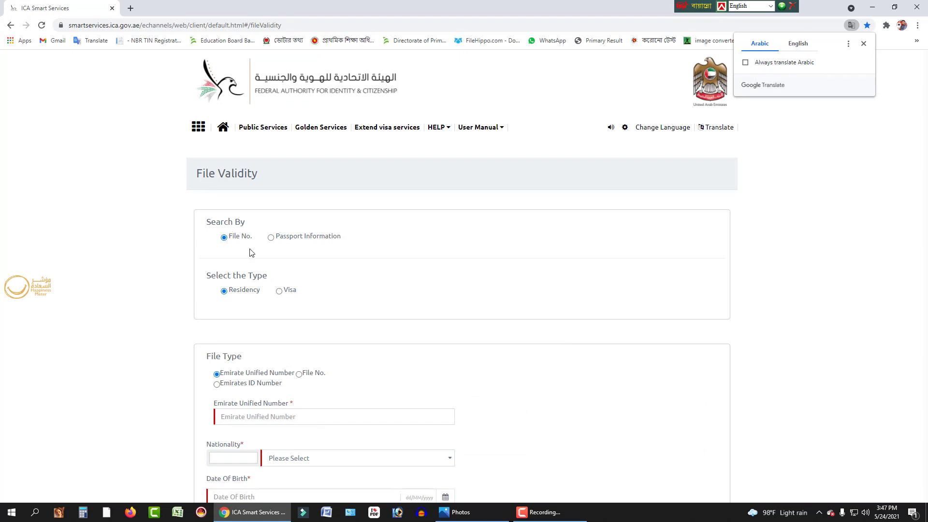
Search by Passport Information for a Visa and enter the passport number
{"action": "left_click", "coordinate": [271, 238]}
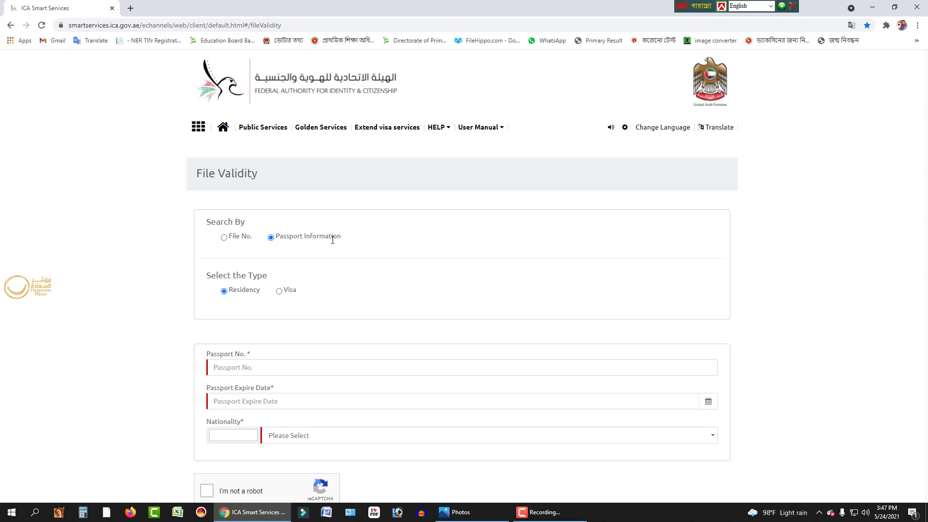
{"action": "left_click", "coordinate": [280, 292]}
{"action": "scroll", "coordinate": [332, 314], "scroll_direction": "down", "scroll_amount": 3}
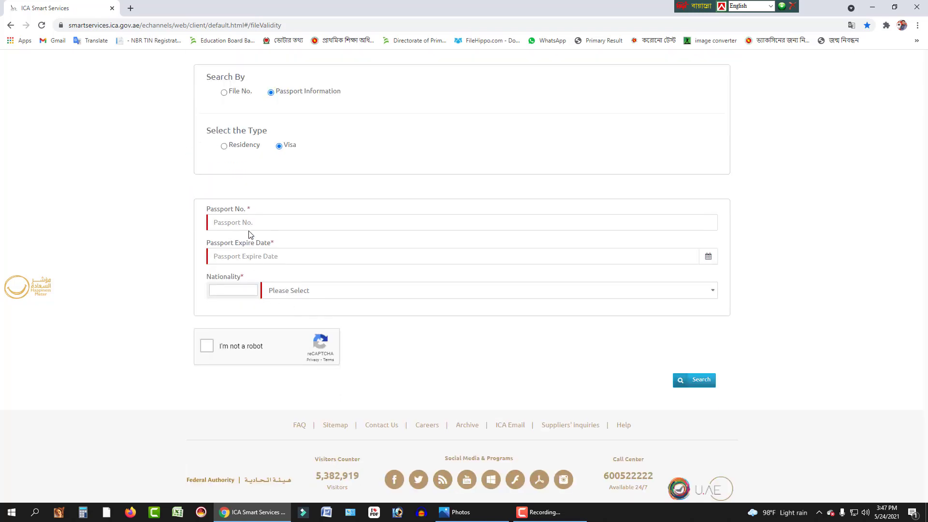
{"action": "left_click", "coordinate": [249, 223]}
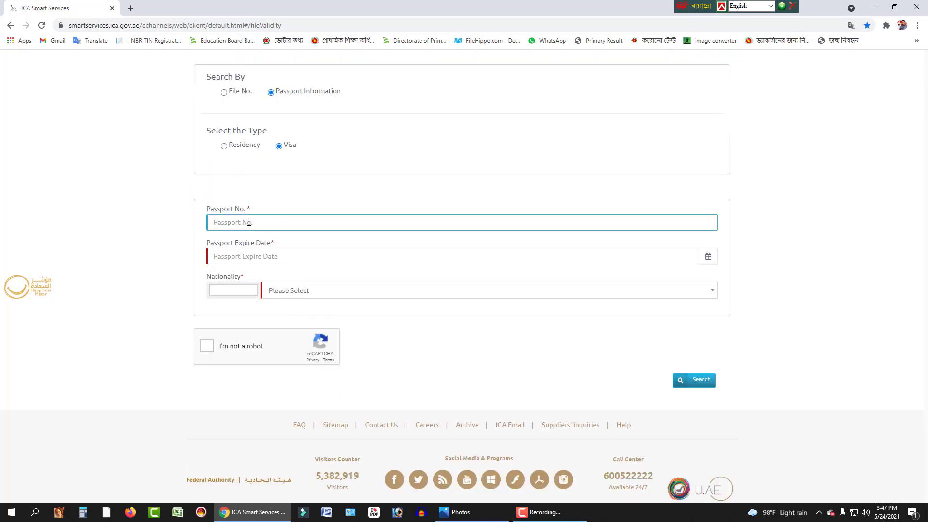
Enter the passport expiry date 01/02/2022
{"action": "left_click", "coordinate": [242, 260]}
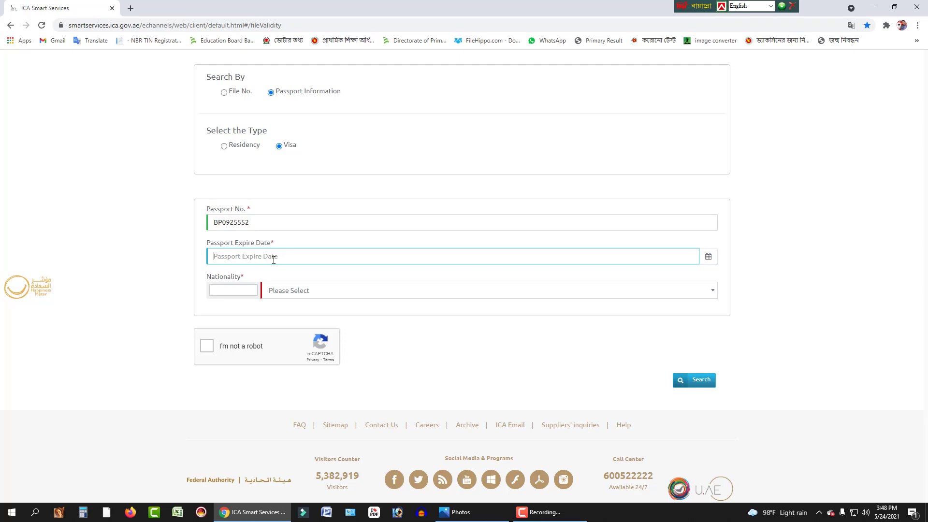
{"action": "type", "text": "01/02/2022"}
{"action": "left_click_drag", "start_coordinate": [265, 225], "coordinate": [215, 224]}
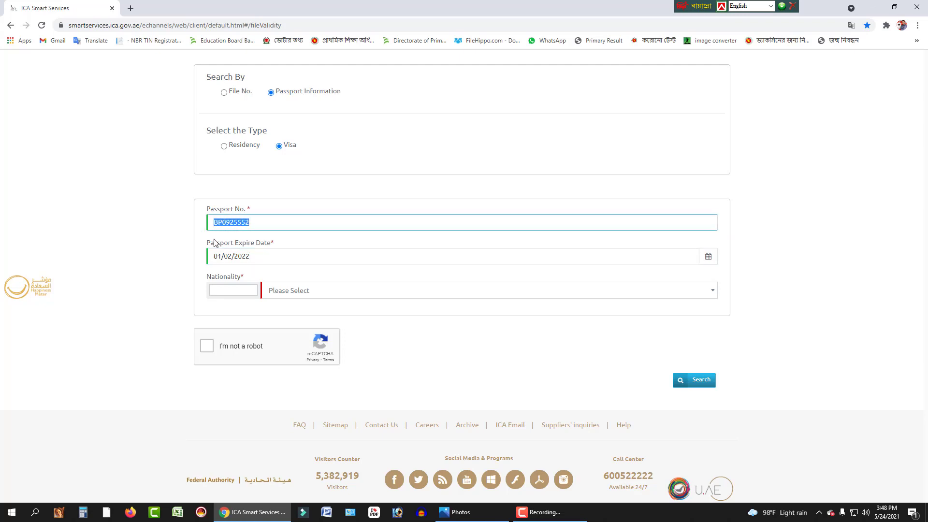
{"action": "left_click", "coordinate": [270, 262]}
{"action": "left_click_drag", "start_coordinate": [254, 256], "coordinate": [213, 261]}
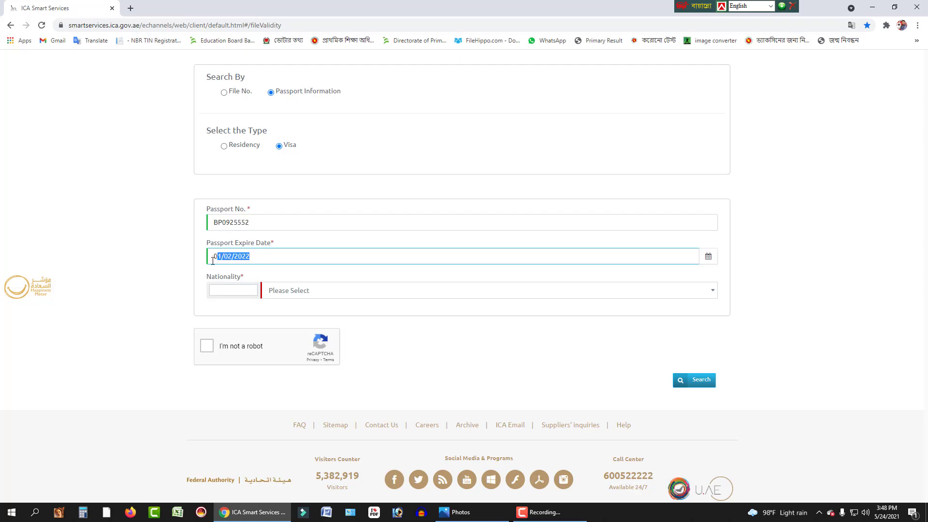
Choose BANGLADESH as nationality, tick the reCAPTCHA and submit the File Validity search
{"action": "left_click", "coordinate": [295, 293]}
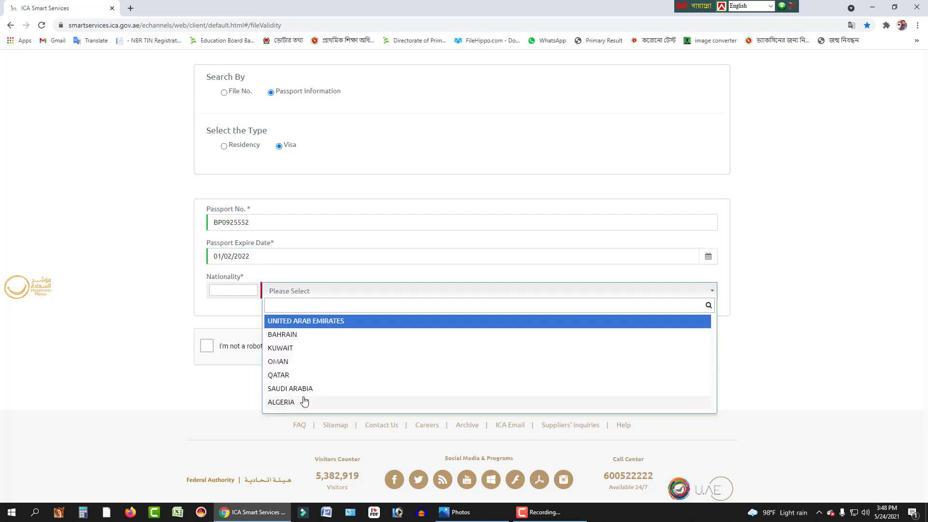
{"action": "type", "text": "ba"}
{"action": "left_click", "coordinate": [287, 361]}
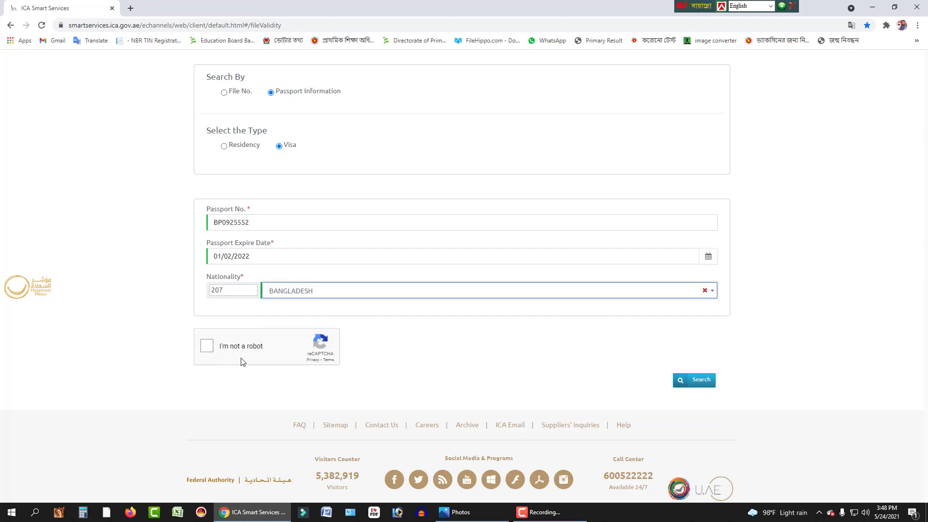
{"action": "left_click", "coordinate": [211, 350]}
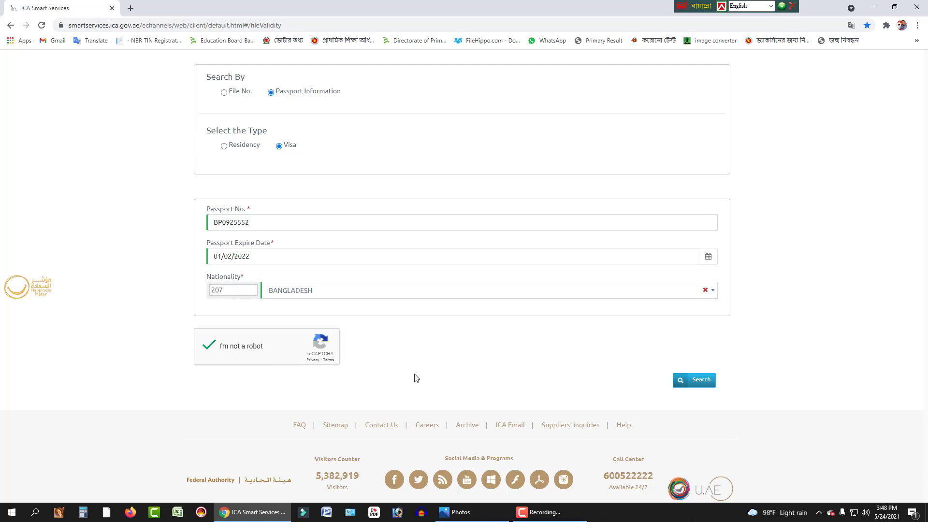
{"action": "left_click", "coordinate": [706, 387]}
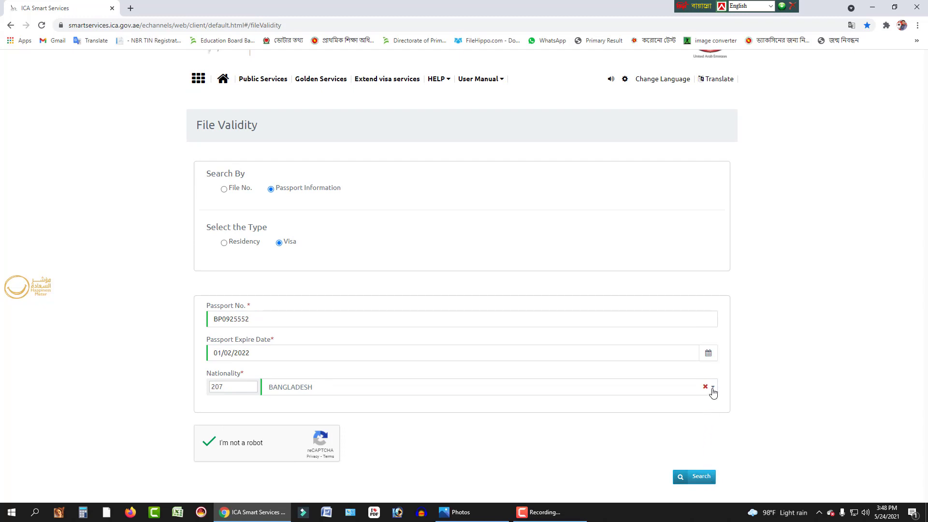
Scroll through the File Validity page, then close the Chrome window
{"action": "scroll", "coordinate": [713, 392], "scroll_direction": "down", "scroll_amount": 3}
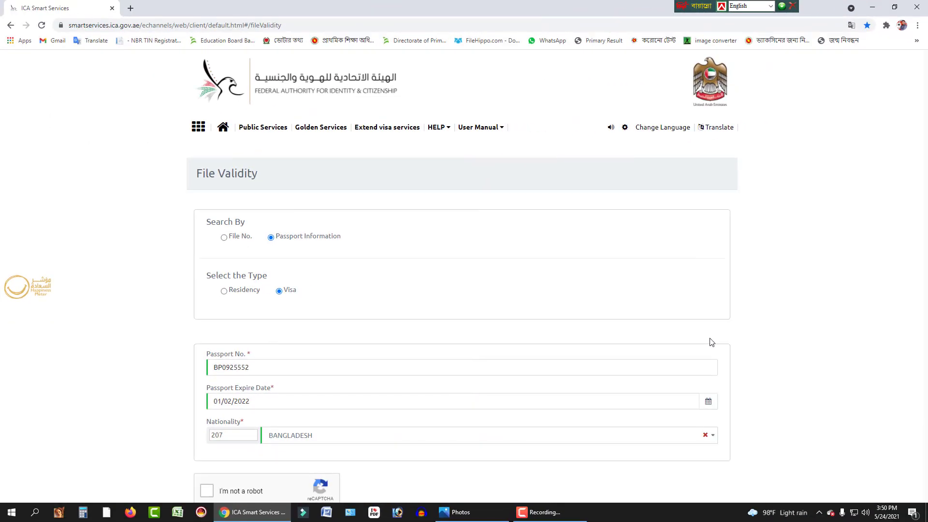
{"action": "scroll", "coordinate": [707, 341], "scroll_direction": "down", "scroll_amount": 1}
{"action": "scroll", "coordinate": [701, 335], "scroll_direction": "up", "scroll_amount": 1}
{"action": "left_click", "coordinate": [918, 7]}
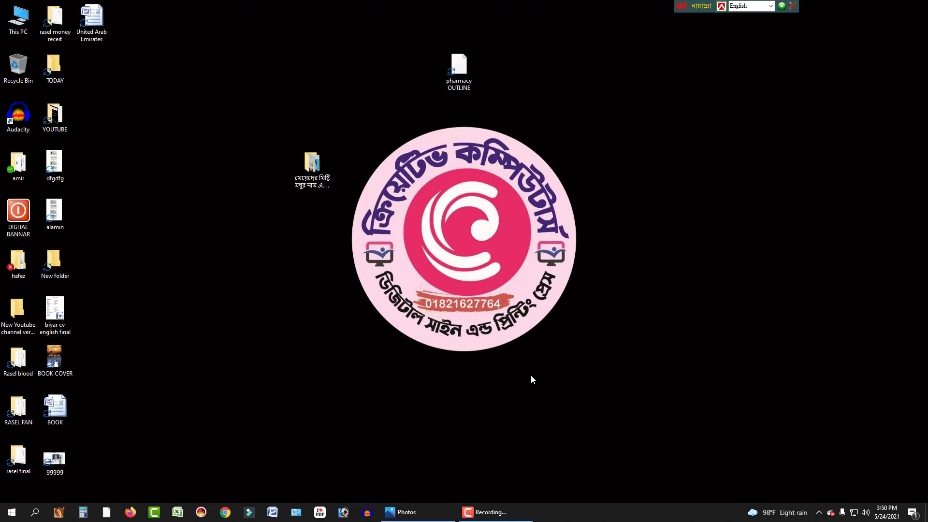
Relaunch Chrome, search Google for 'close career' and open the UAE visa validity check article
{"action": "left_click", "coordinate": [227, 517]}
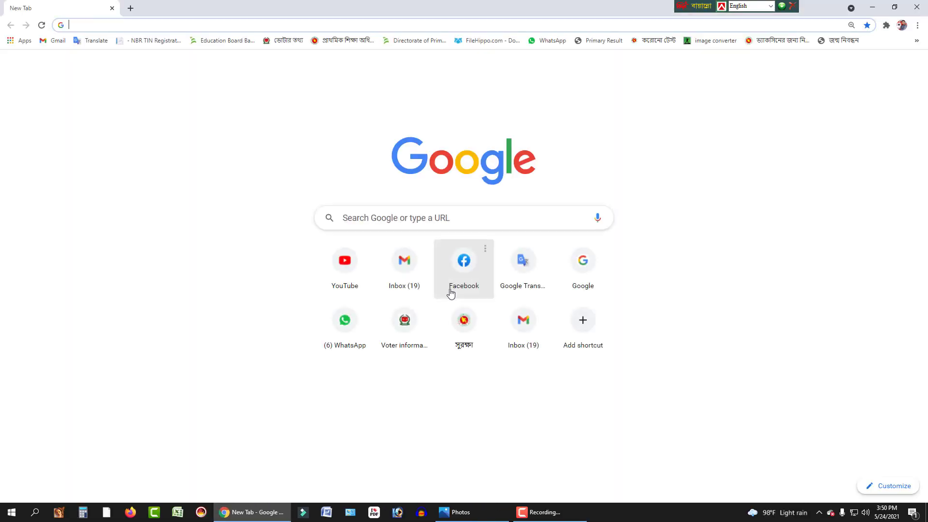
{"action": "left_click", "coordinate": [369, 217]}
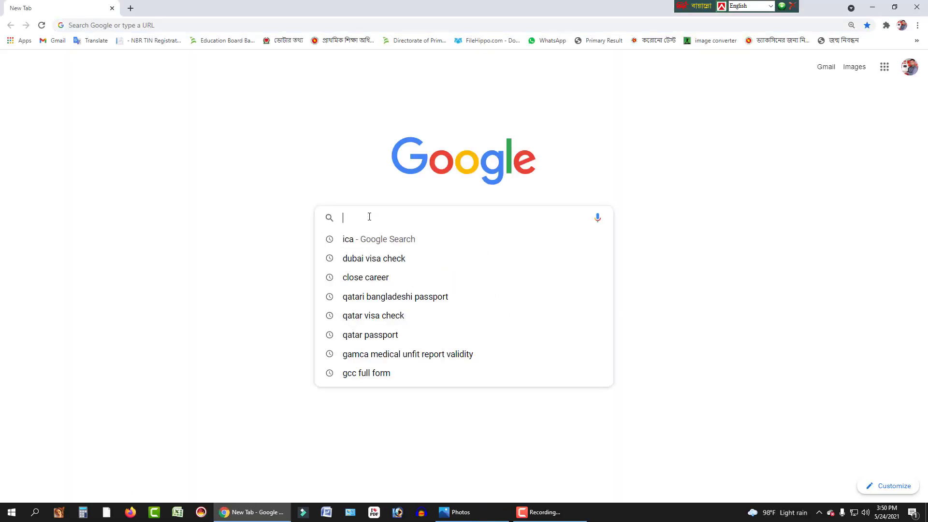
{"action": "type", "text": "close"}
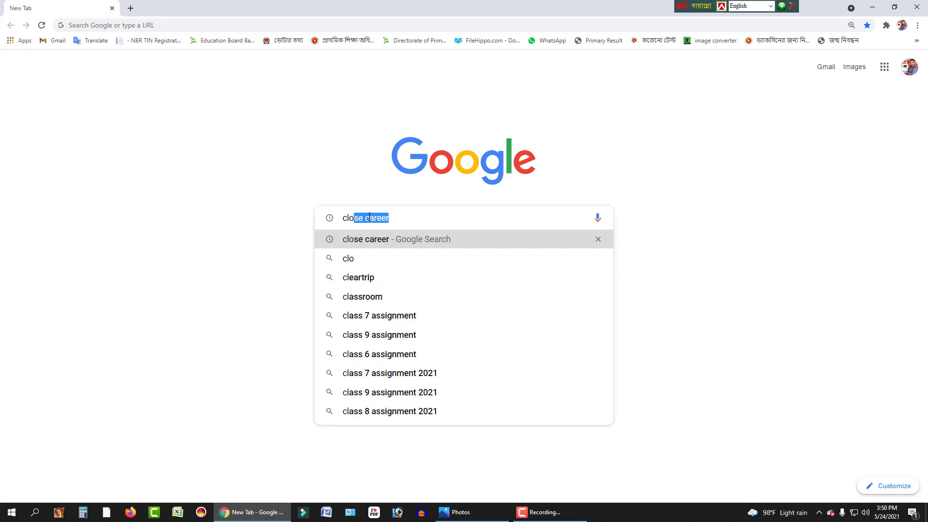
{"action": "left_click", "coordinate": [374, 240]}
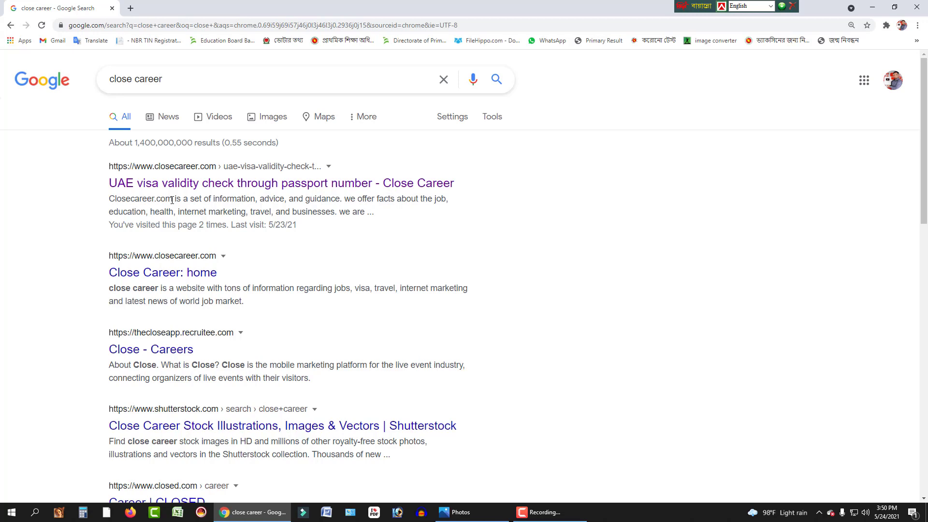
{"action": "left_click", "coordinate": [236, 187]}
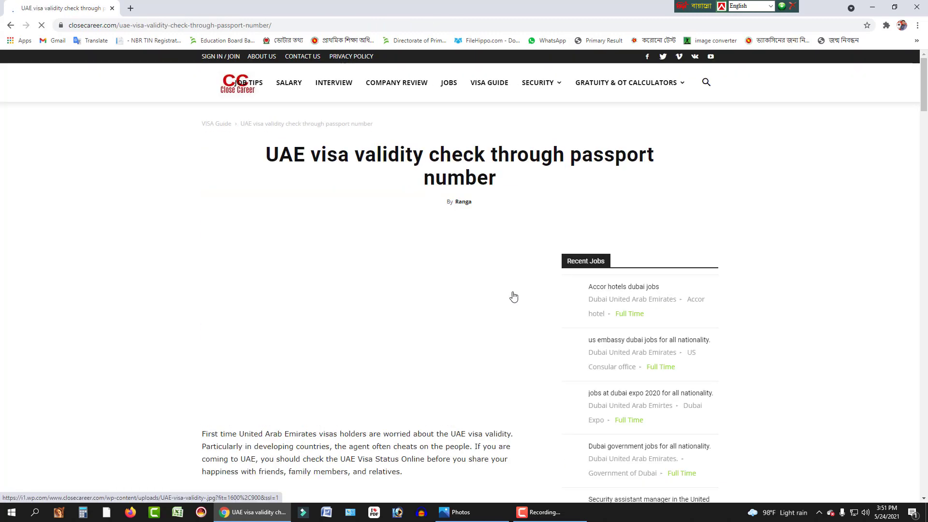
Scroll to 'How to check visa status in UAE?' and follow the smartservices.ica.gov.ae link
{"action": "scroll", "coordinate": [477, 355], "scroll_direction": "down", "scroll_amount": 5}
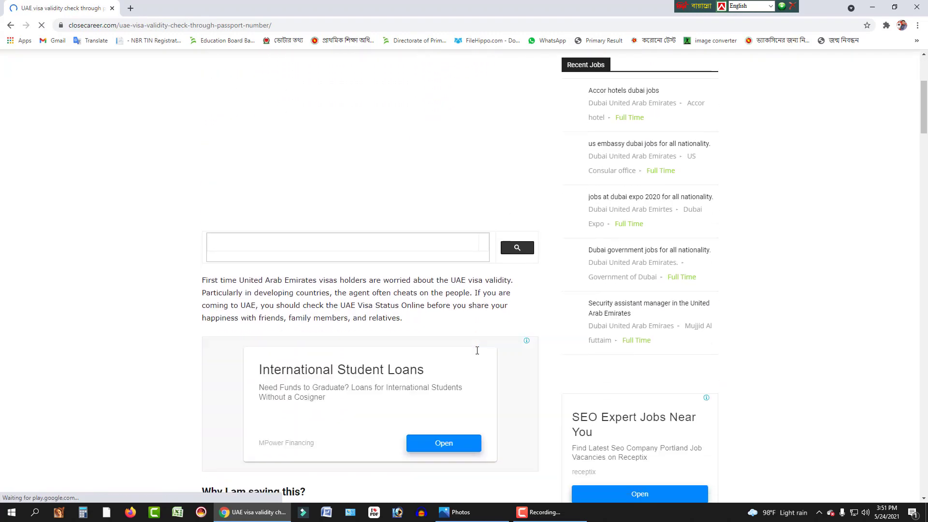
{"action": "scroll", "coordinate": [449, 350], "scroll_direction": "down", "scroll_amount": 19}
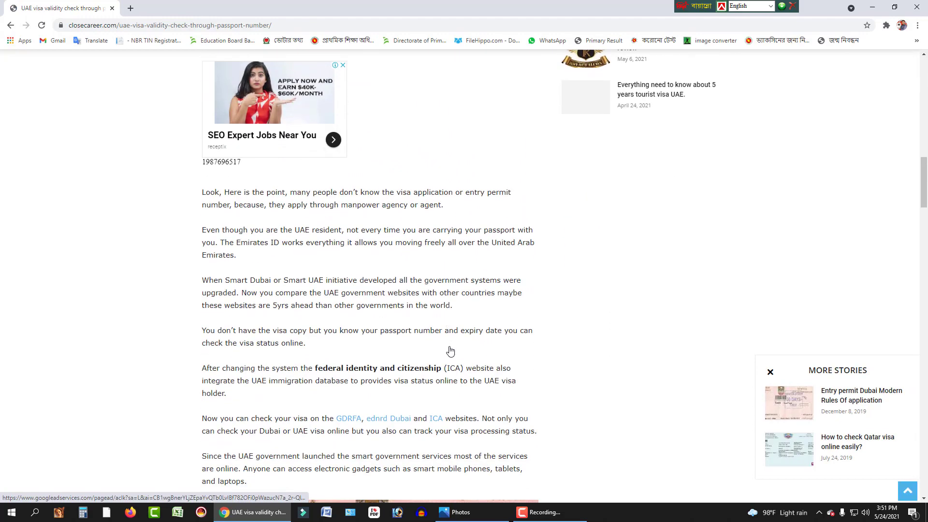
{"action": "scroll", "coordinate": [450, 350], "scroll_direction": "down", "scroll_amount": 7}
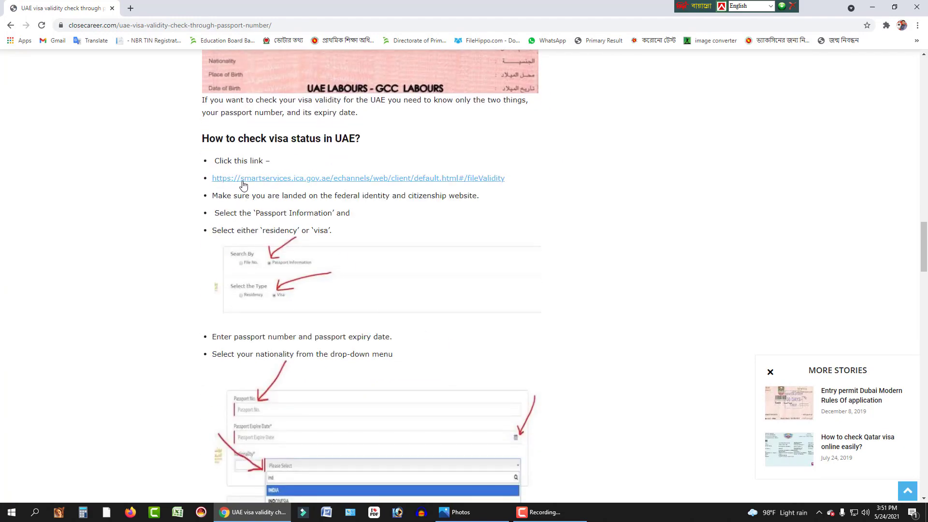
{"action": "left_click", "coordinate": [399, 179]}
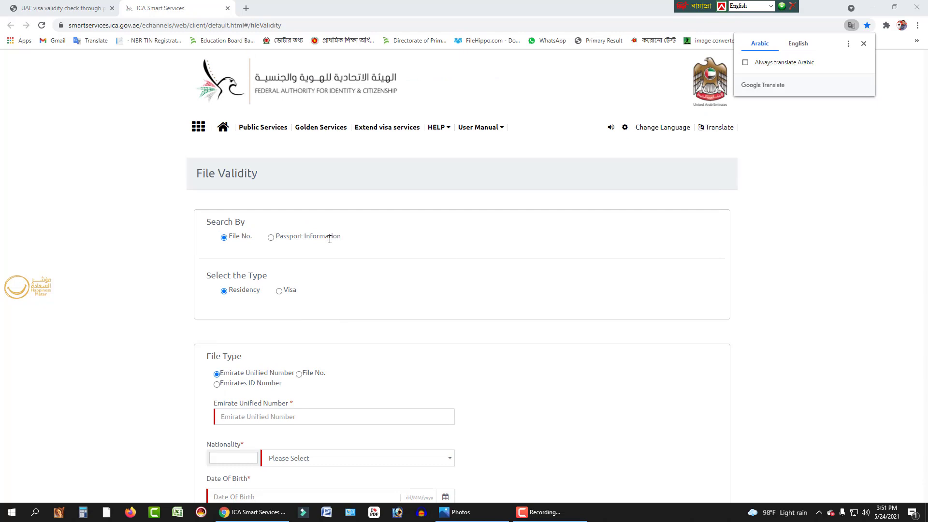
Search by Passport Information for a Visa, typing test text into Passport No. then erasing it
{"action": "left_click", "coordinate": [271, 238]}
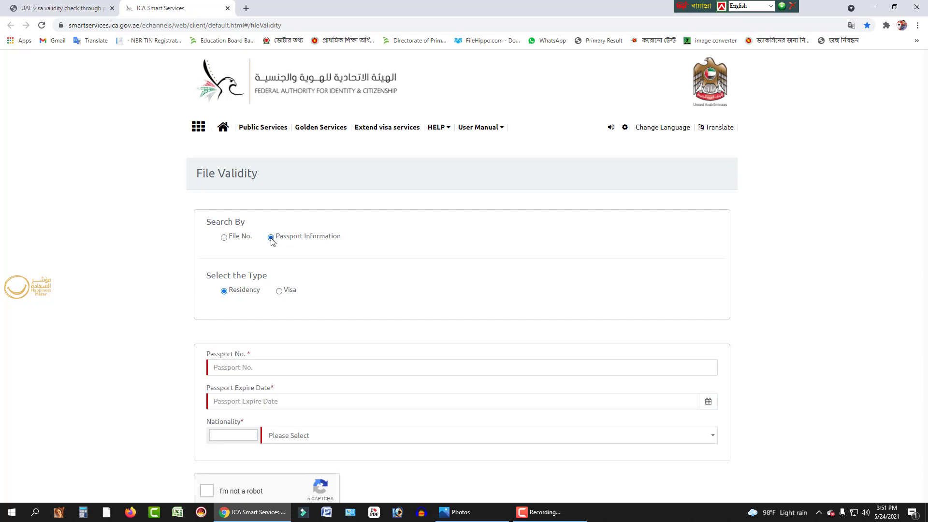
{"action": "left_click", "coordinate": [280, 292]}
{"action": "scroll", "coordinate": [286, 309], "scroll_direction": "down", "scroll_amount": 3}
{"action": "left_click", "coordinate": [247, 227]}
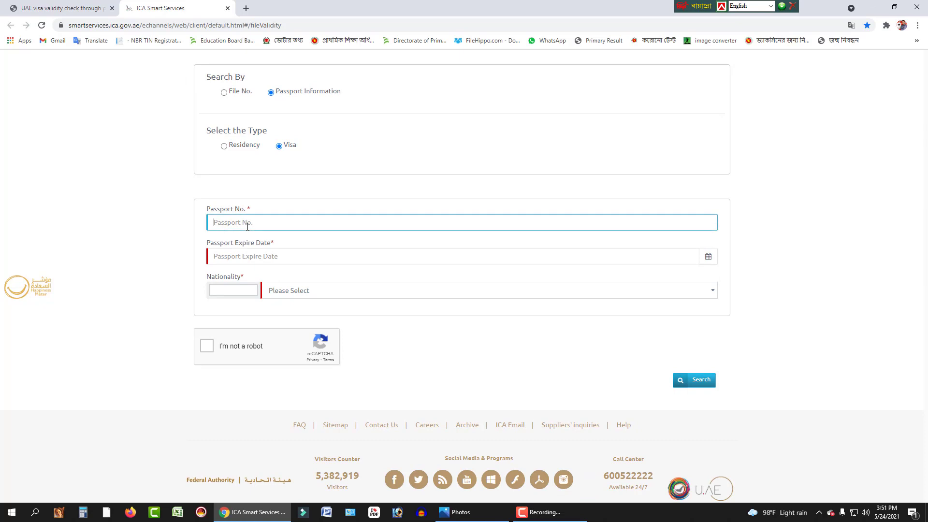
{"action": "type", "text": "BFGDFGFGHFGHGFJHGHJK"}
{"action": "key", "text": "BackSpace"}
{"action": "key", "text": "BackSpace"}
{"action": "key", "text": "BackSpace"}
{"action": "key", "text": "BackSpace"}
{"action": "key", "text": "BackSpace"}
{"action": "key", "text": "BackSpace"}
{"action": "key", "text": "BackSpace"}
{"action": "key", "text": "BackSpace"}
{"action": "key", "text": "BackSpace"}
{"action": "key", "text": "BackSpace"}
{"action": "key", "text": "BackSpace"}
{"action": "key", "text": "BackSpace"}
{"action": "key", "text": "BackSpace"}
{"action": "key", "text": "BackSpace"}
{"action": "key", "text": "BackSpace"}
{"action": "key", "text": "BackSpace"}
{"action": "key", "text": "BackSpace"}
{"action": "key", "text": "BackSpace"}
{"action": "key", "text": "BackSpace"}
{"action": "key", "text": "BackSpace"}
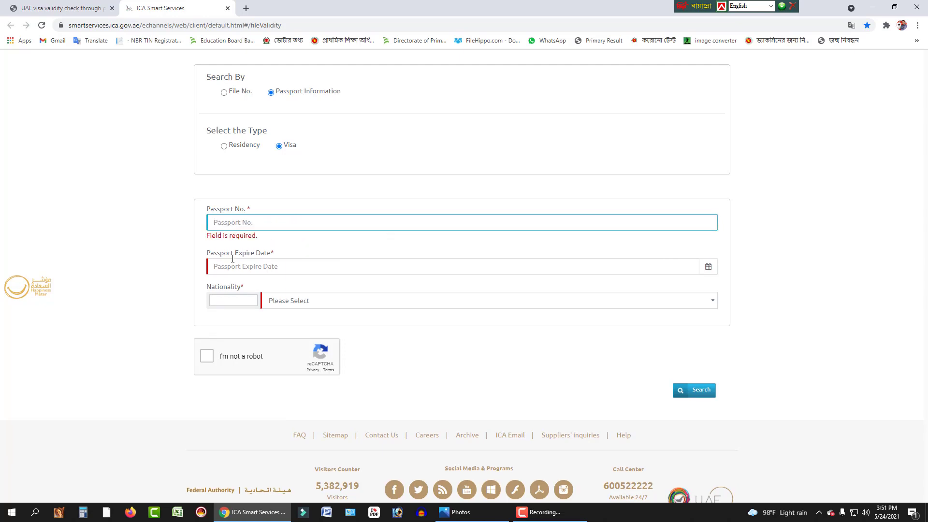
Leave Passport Expire Date empty and dismiss the Nationality list without choosing a country
{"action": "left_click", "coordinate": [253, 272]}
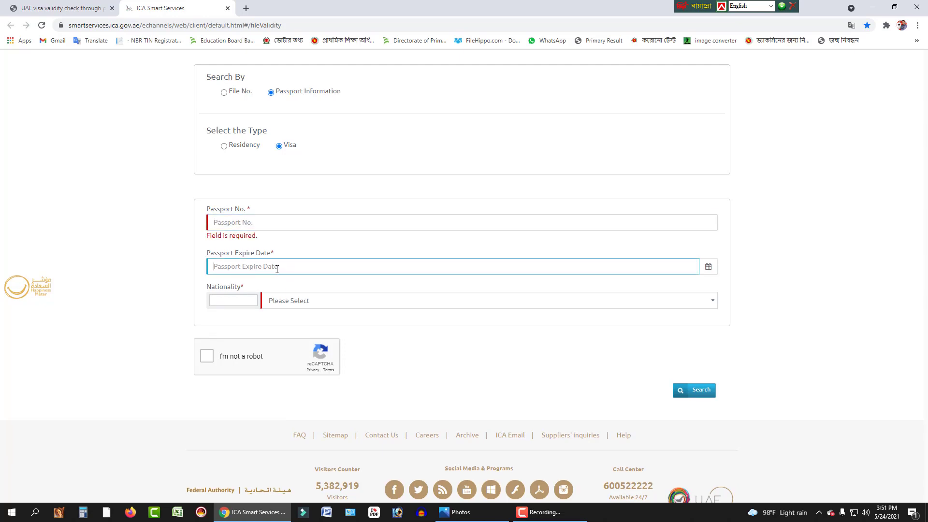
{"action": "left_click", "coordinate": [293, 303]}
{"action": "left_click", "coordinate": [294, 314]}
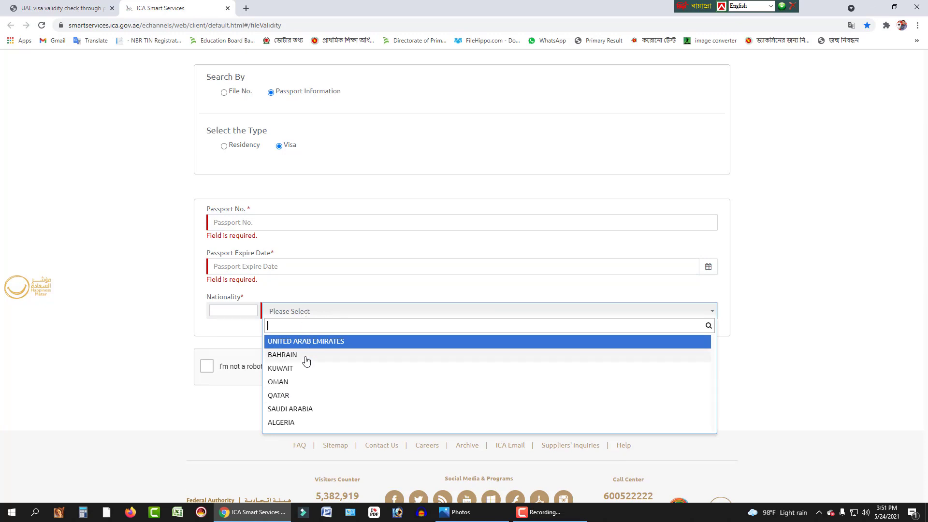
{"action": "left_click", "coordinate": [308, 299]}
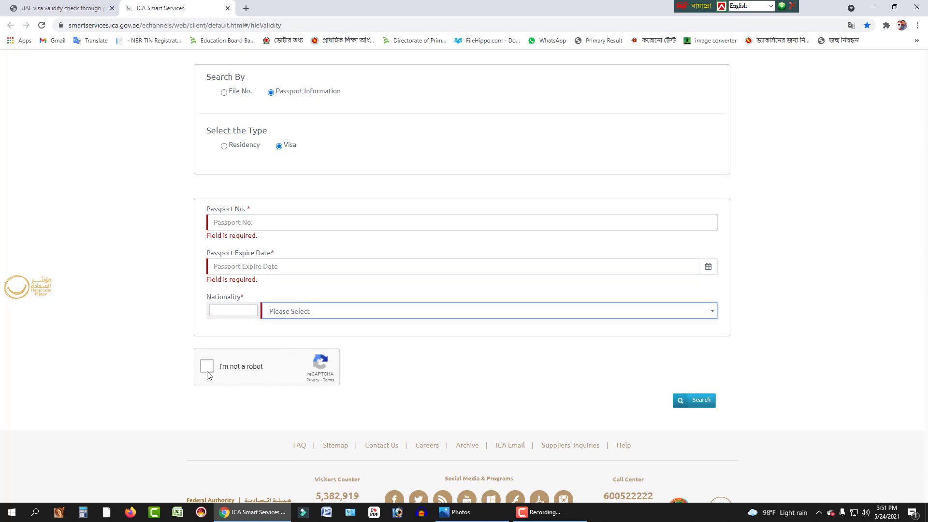